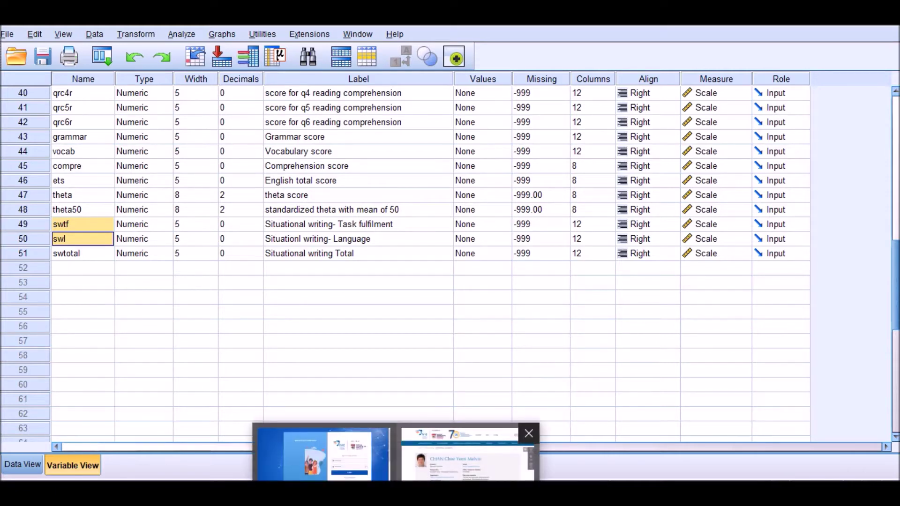
- Bring the browser's staff profile page to the front
click(466, 450)
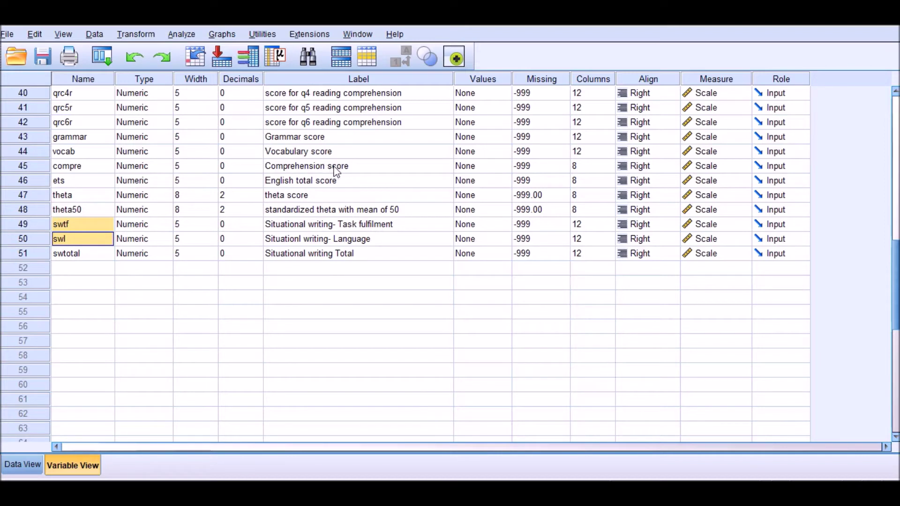
- Return to the SPSS Variable View that lists swtf, swl and swtotal
mouse_move(805, 477)
- Open the Partial Correlations dialog from Analyze > Correlate > Partial
click(187, 36)
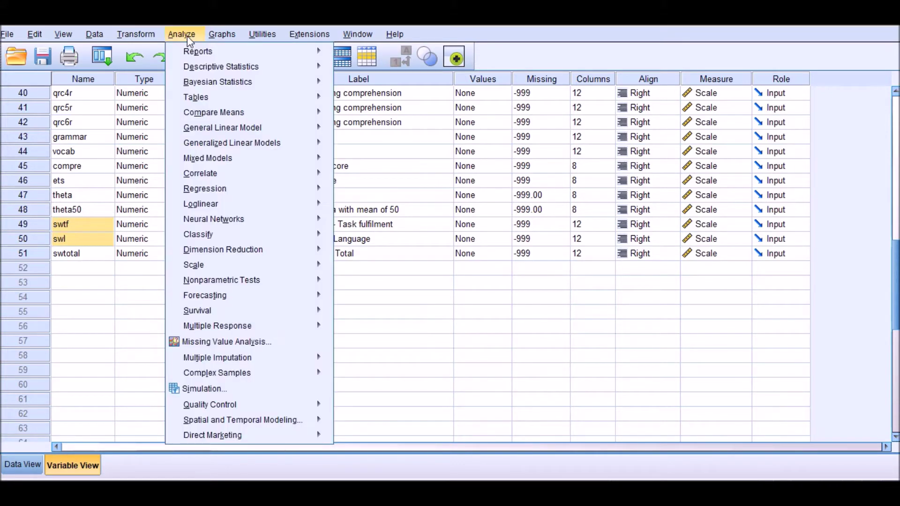
mouse_move(319, 180)
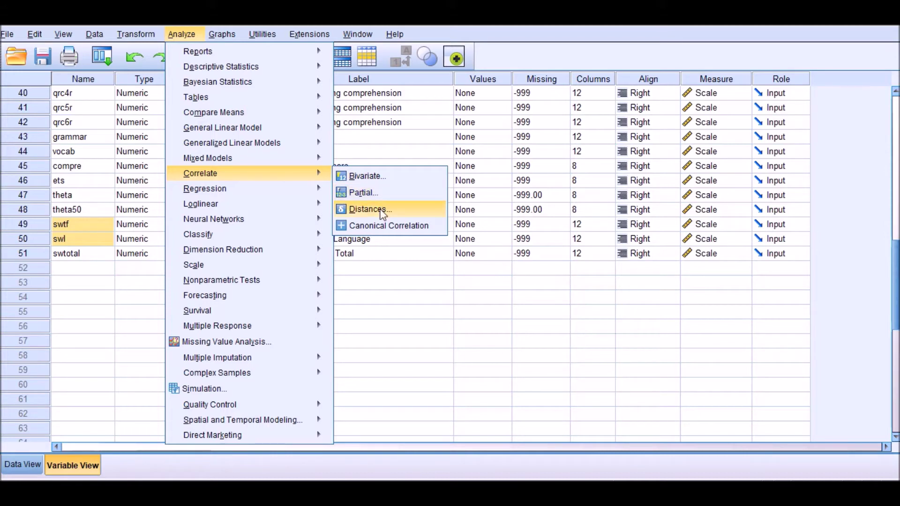
click(363, 193)
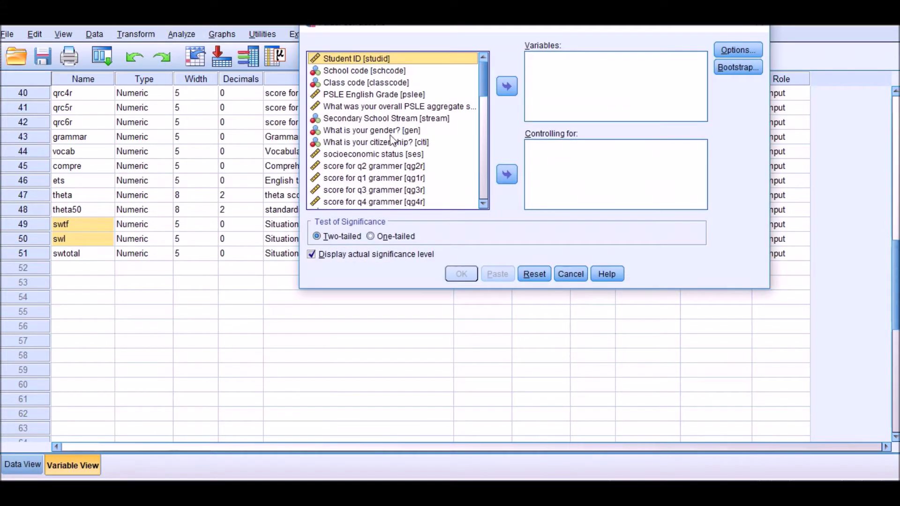
- Enlarge and centre the dialog, scroll to the writing scores, and select swtf
drag(420, 34, 320, 107)
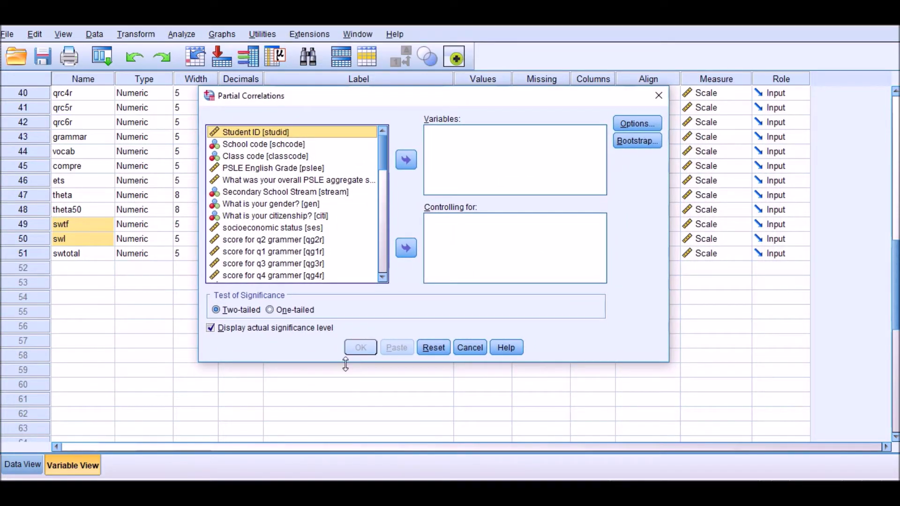
drag(342, 360, 342, 481)
scroll(346, 337, down, 9)
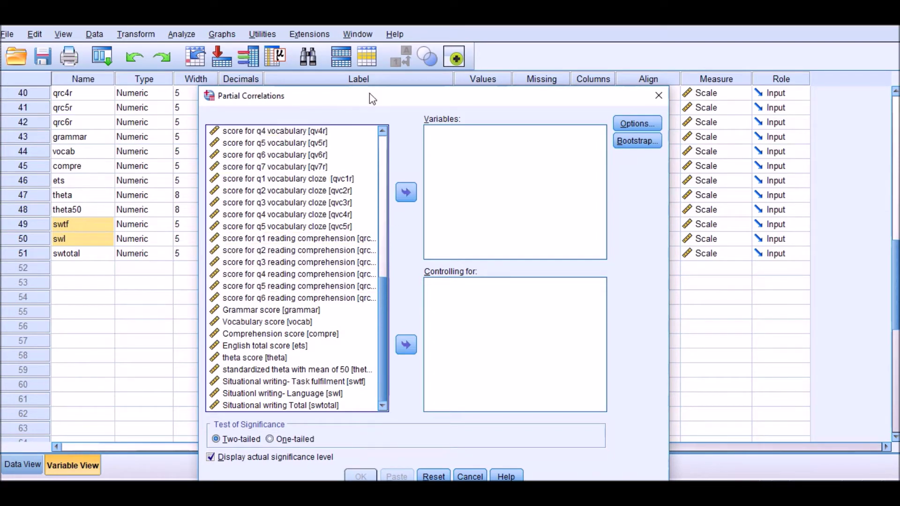
drag(369, 96, 584, 91)
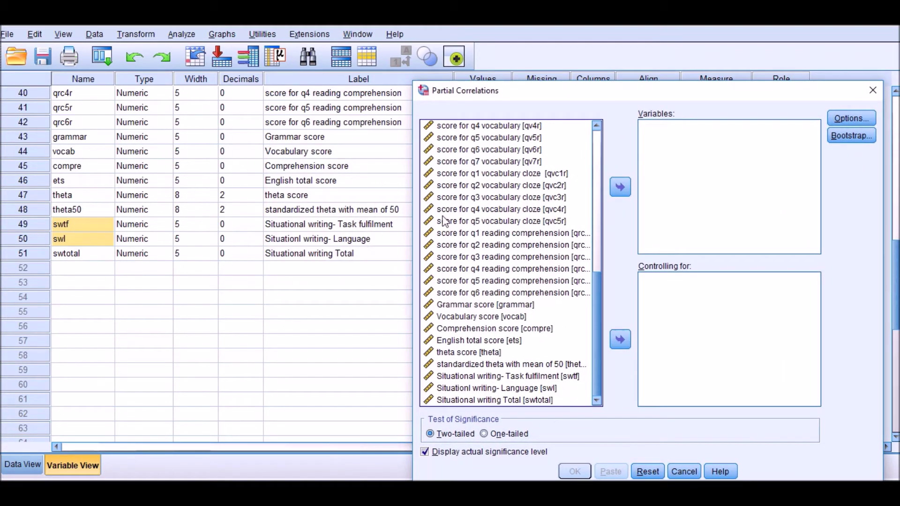
drag(628, 95, 590, 76)
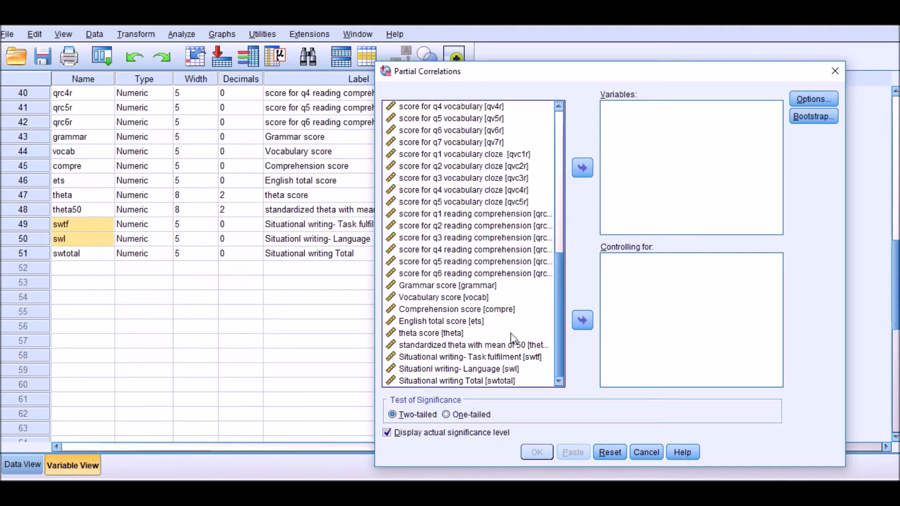
click(466, 358)
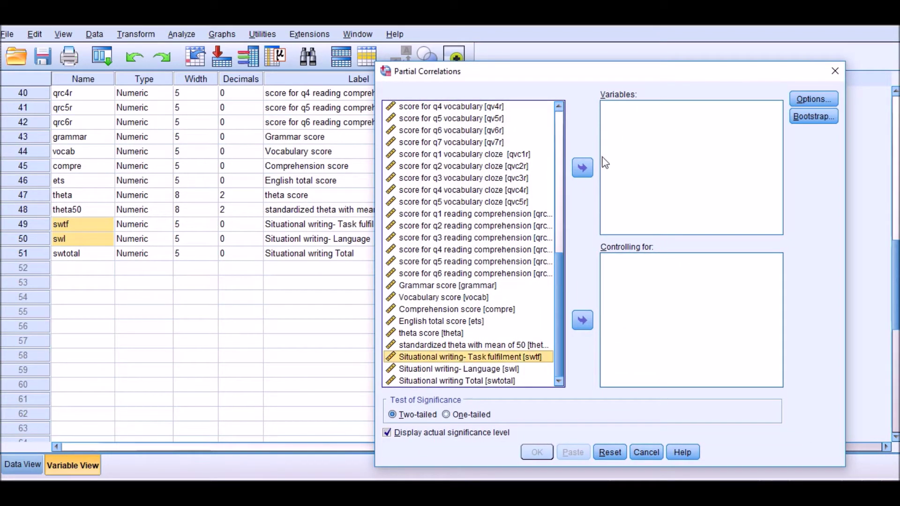
- Move swtf (Task fulfilment) and swl (Language) into the Variables box
click(582, 168)
click(469, 369)
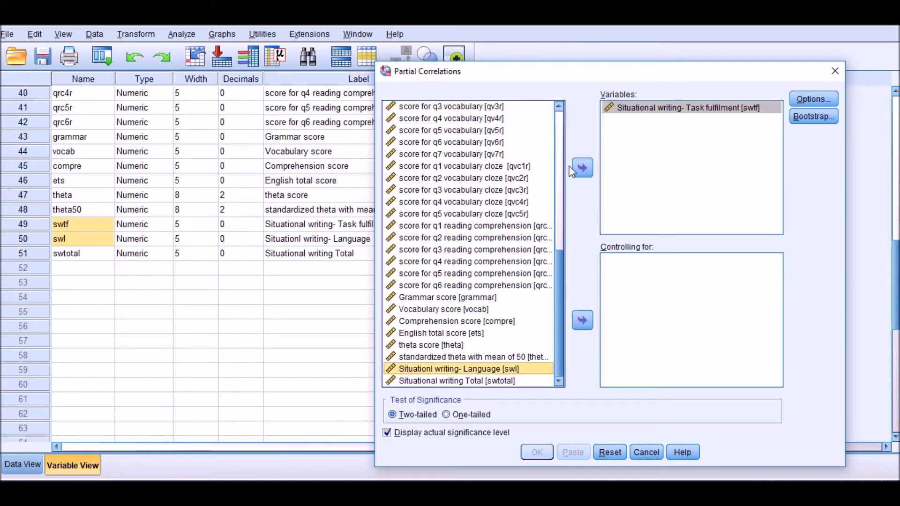
click(582, 170)
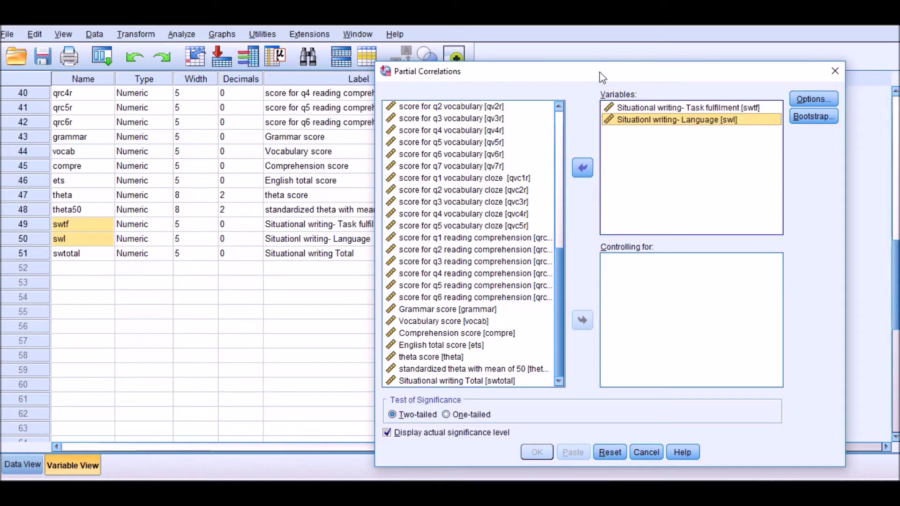
drag(599, 71, 600, 58)
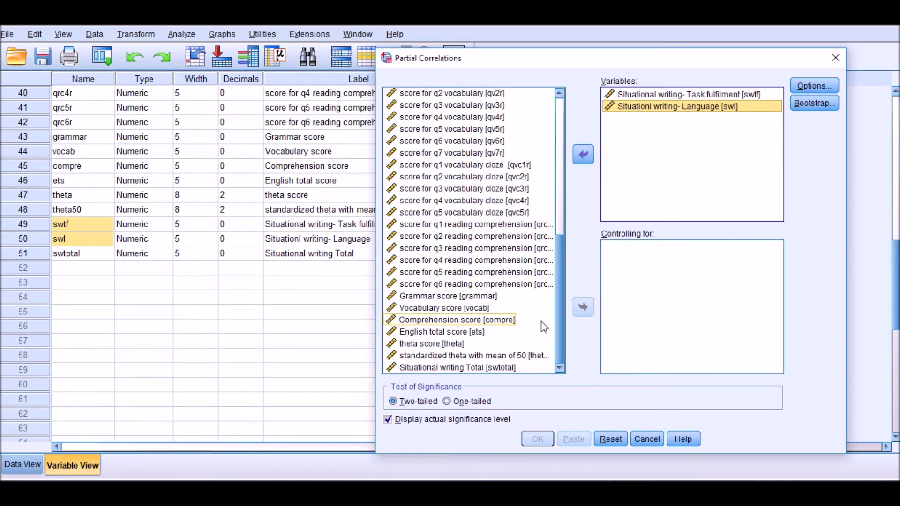
- Put Comprehension score (compre) in the Controlling for box
click(482, 321)
click(583, 307)
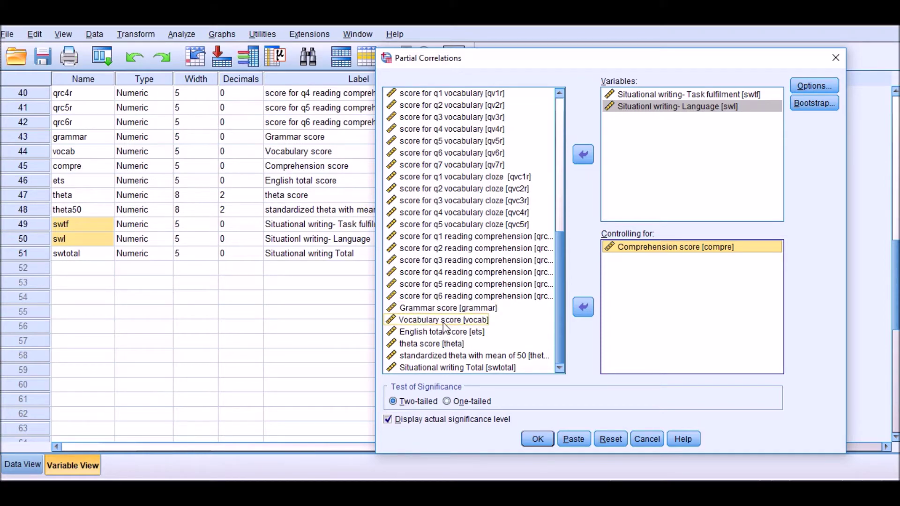
drag(668, 59, 579, 64)
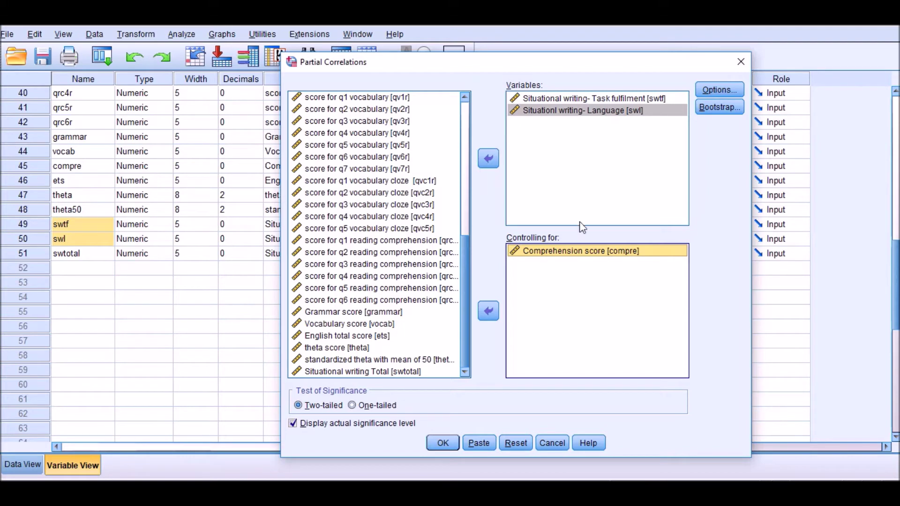
drag(541, 60, 519, 60)
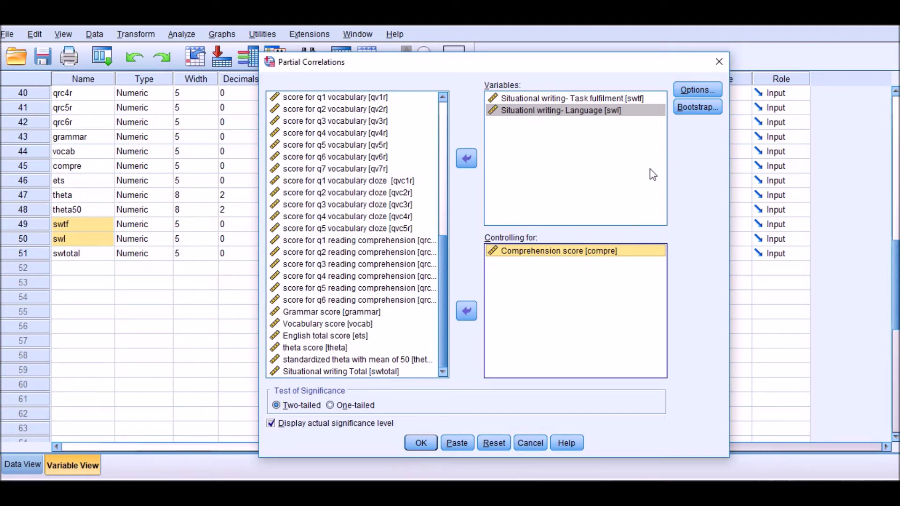
drag(570, 64, 564, 63)
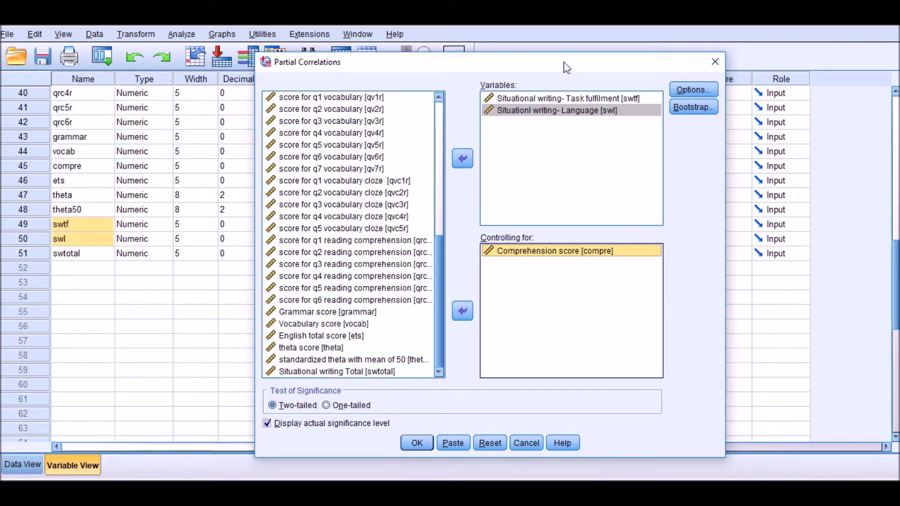
- Tick Means and standard deviations and Zero-order correlations in Options, then run the analysis
click(695, 90)
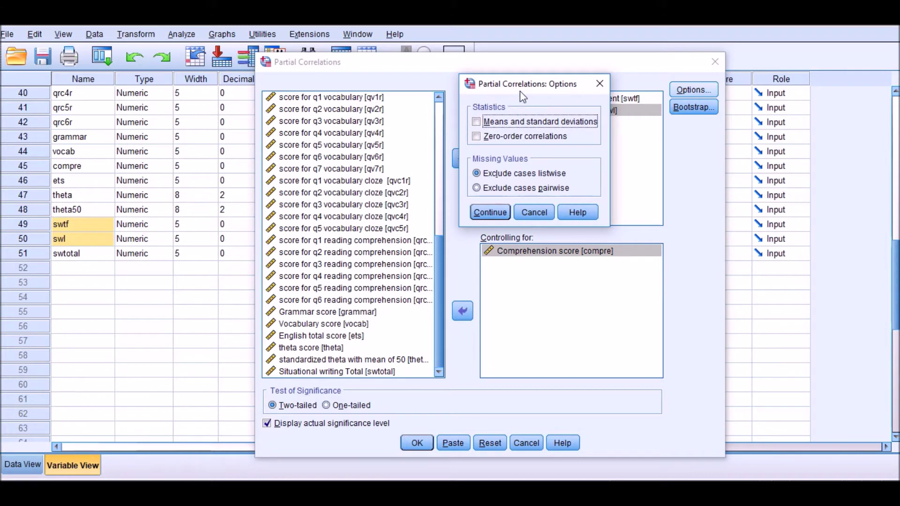
drag(513, 86, 439, 97)
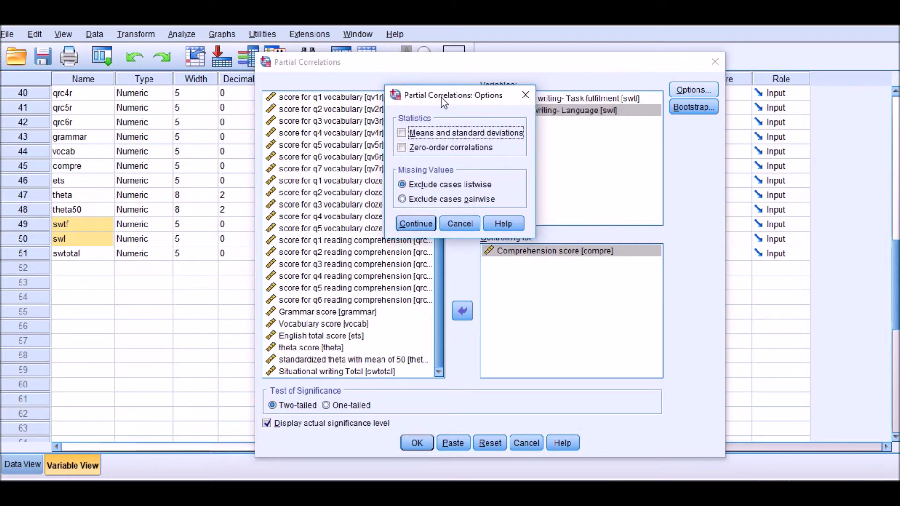
click(403, 132)
click(402, 149)
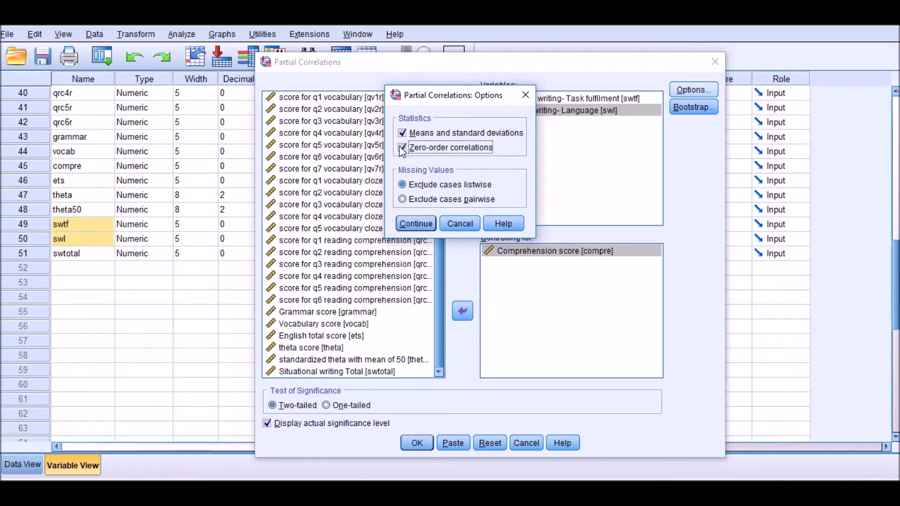
mouse_move(804, 476)
drag(470, 100, 401, 111)
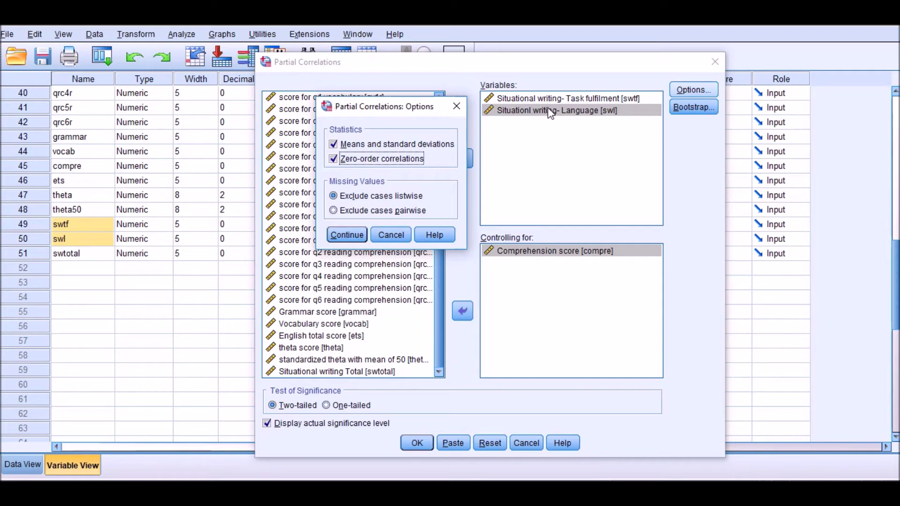
click(359, 237)
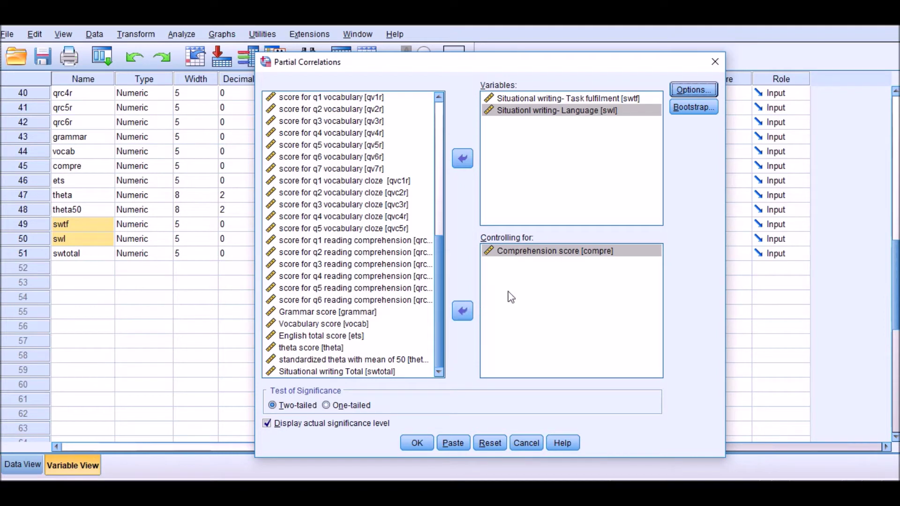
click(417, 443)
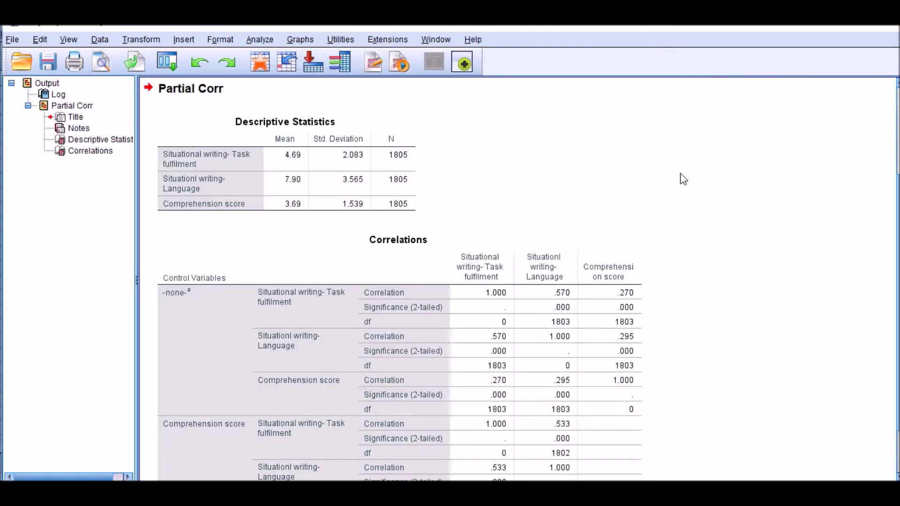
- Open the Descriptive Statistics table for editing and highlight its three N values of 1805
click(330, 206)
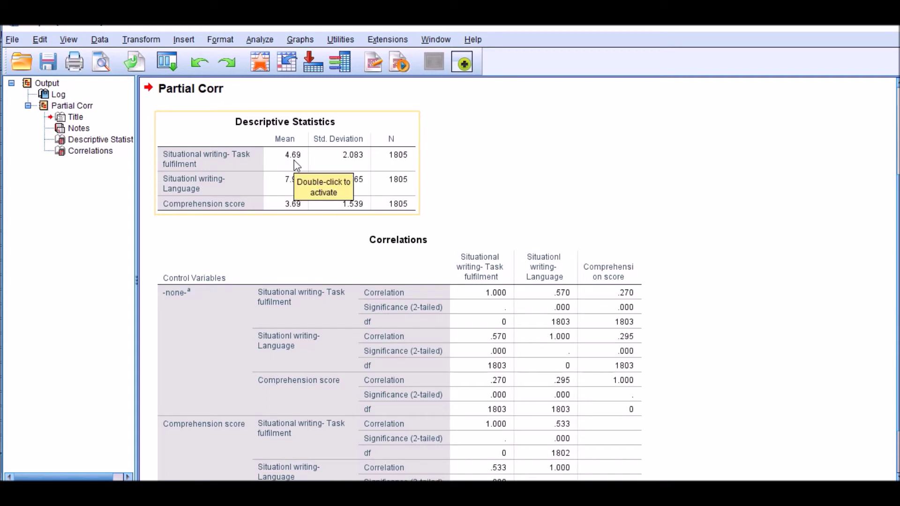
double_click(349, 168)
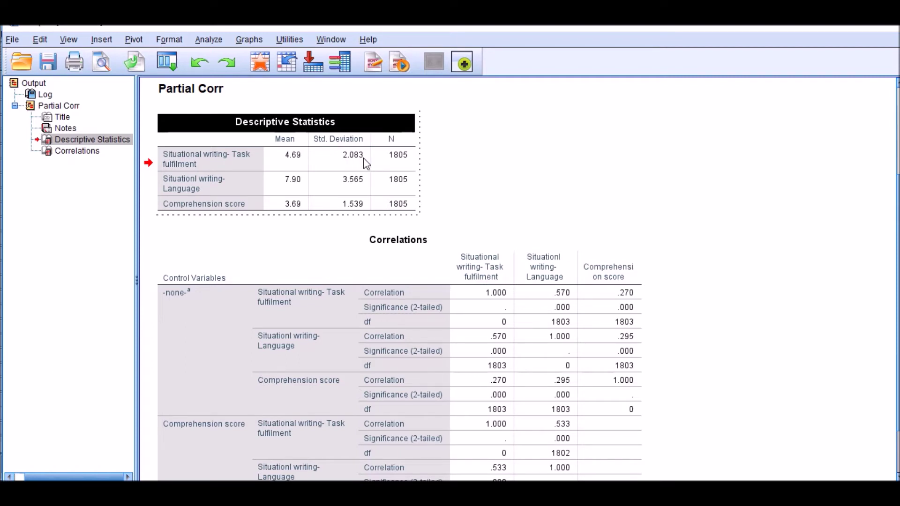
drag(405, 160, 403, 201)
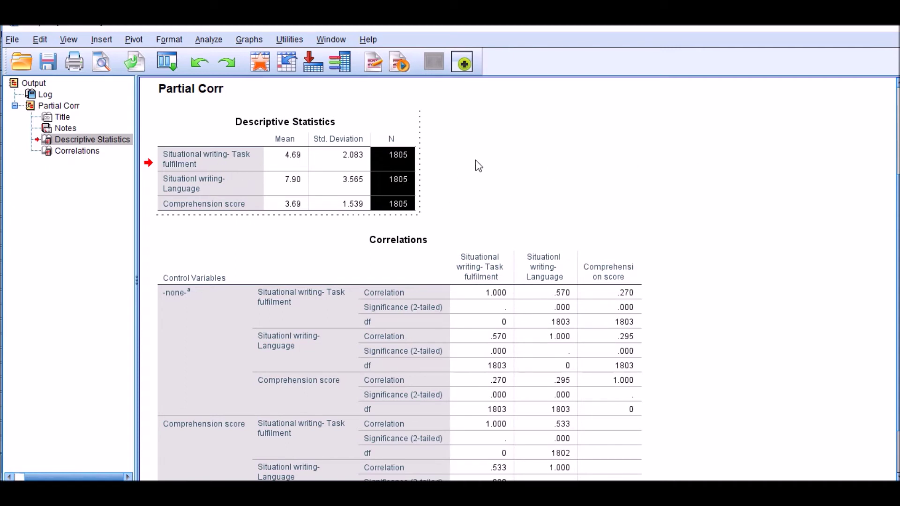
scroll(475, 164, down, 3)
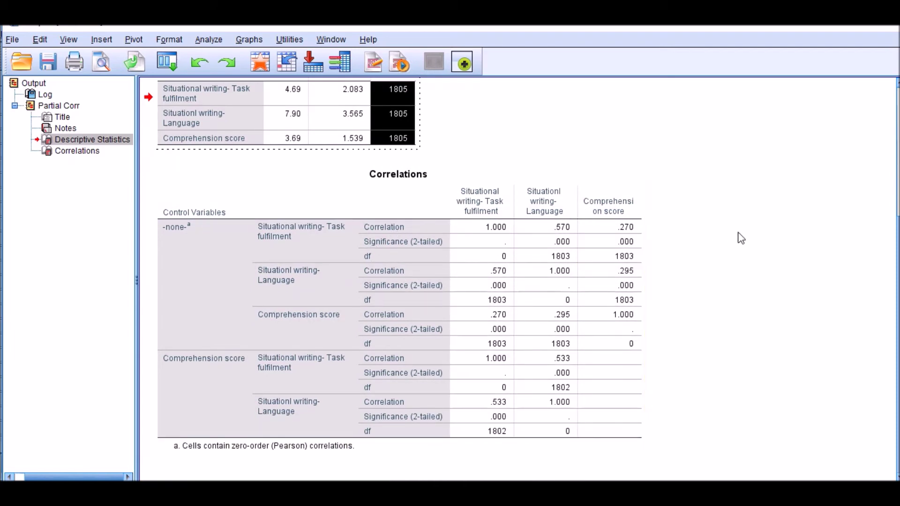
- Select the Correlations table showing zero-order r .570 and partial r .533
click(605, 205)
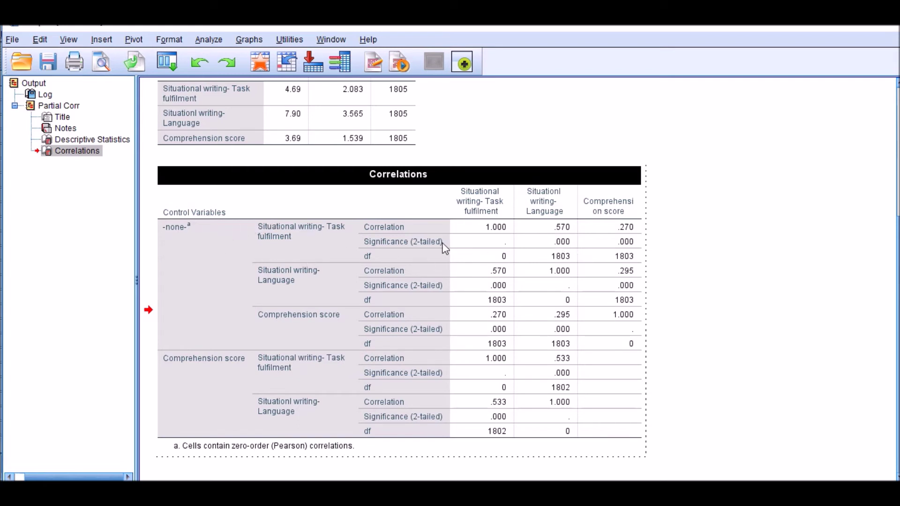
mouse_move(564, 246)
mouse_move(807, 479)
click(549, 211)
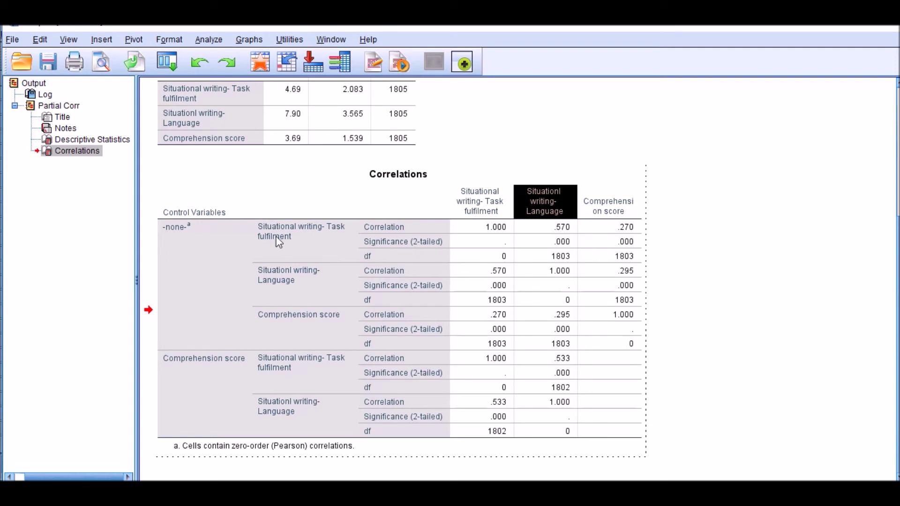
click(562, 229)
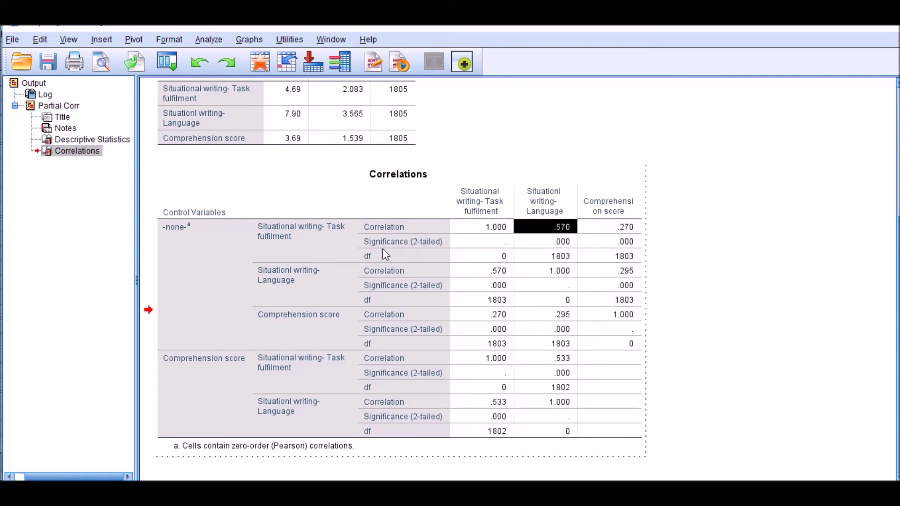
click(556, 242)
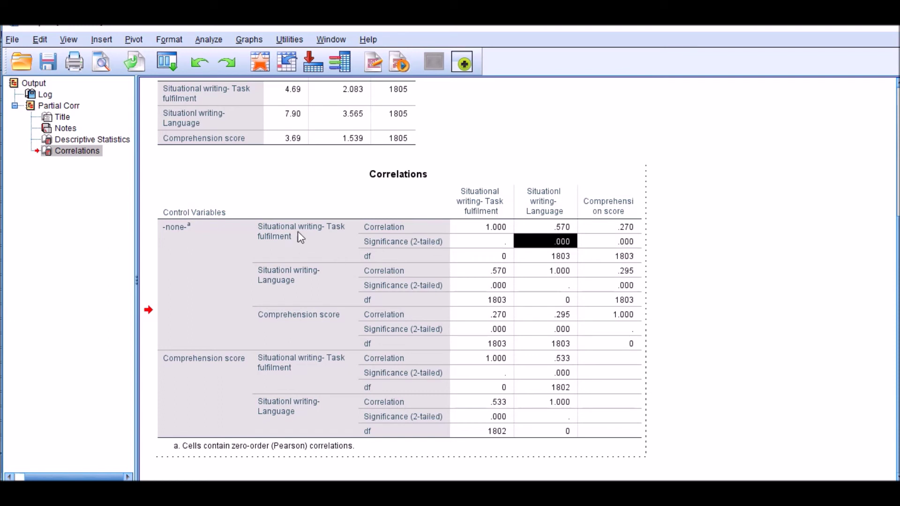
click(624, 229)
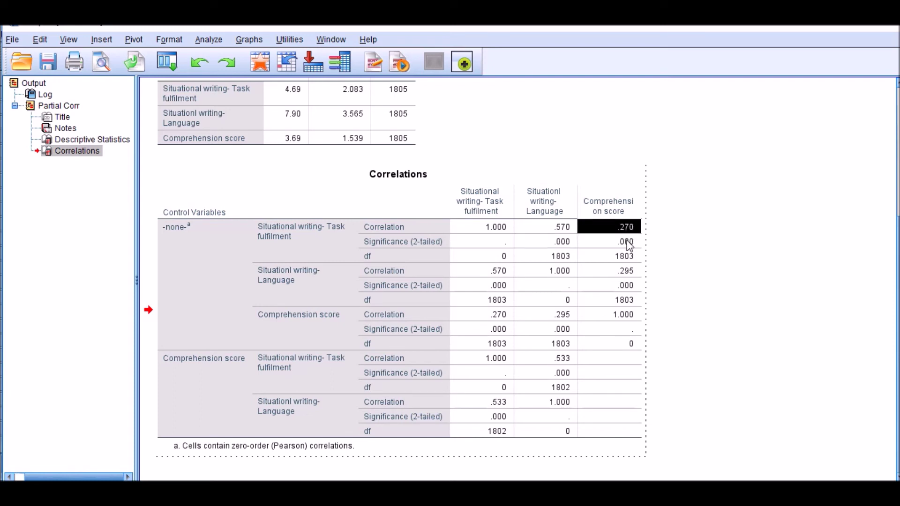
mouse_move(628, 244)
click(625, 276)
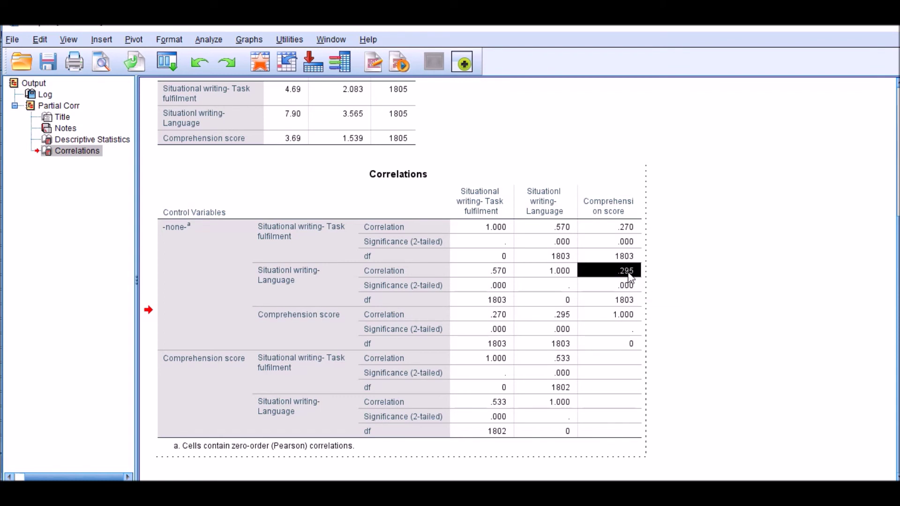
mouse_move(627, 288)
click(327, 359)
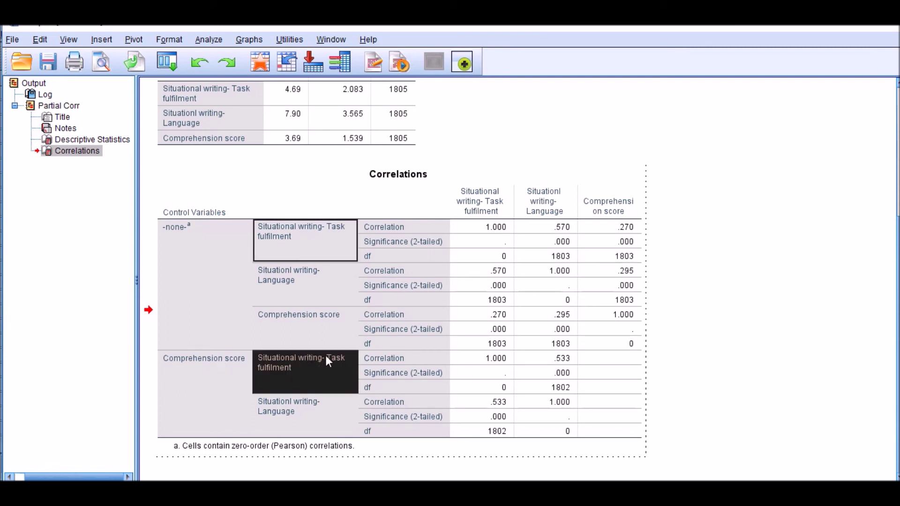
click(400, 363)
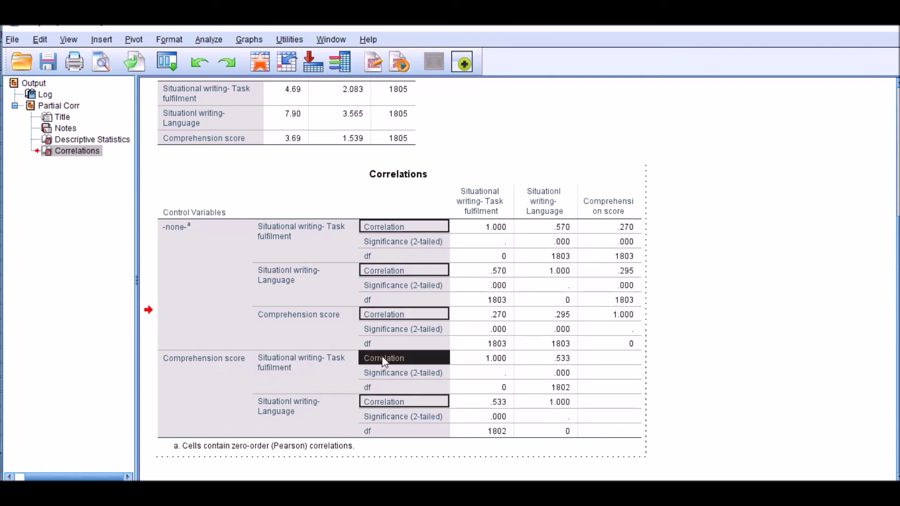
click(499, 357)
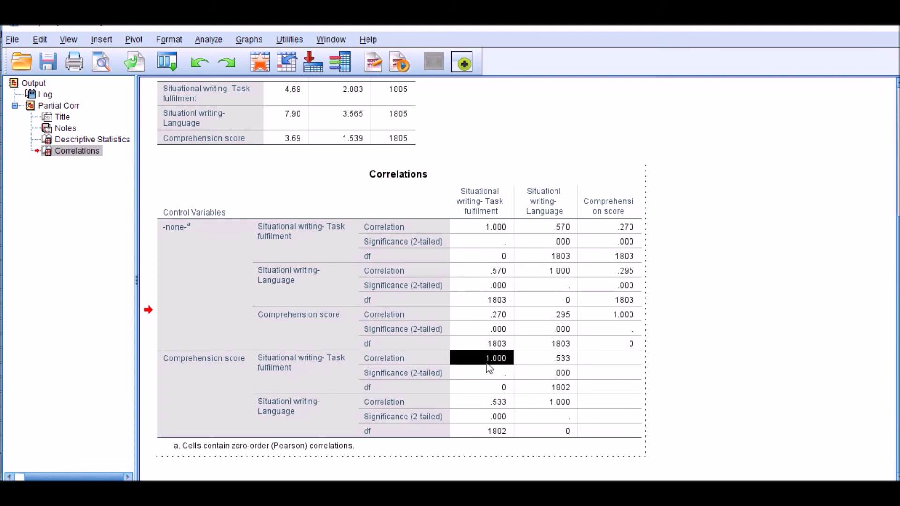
click(563, 361)
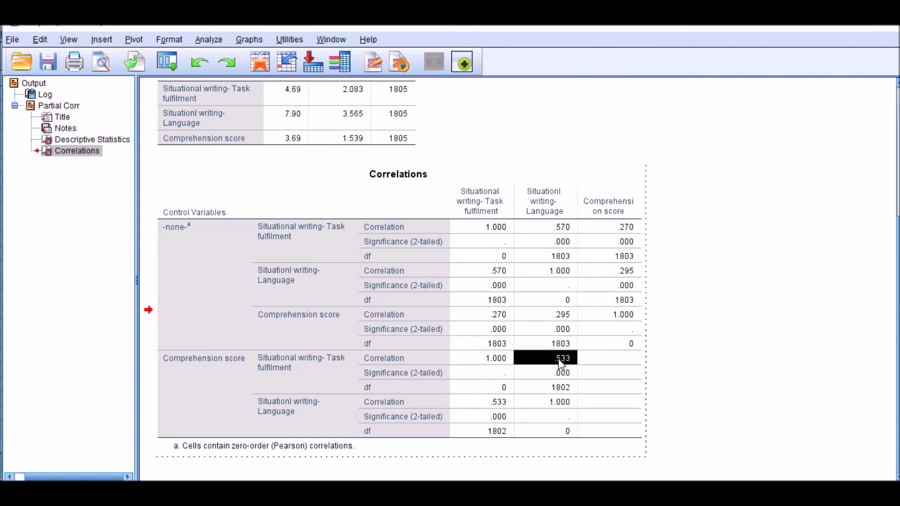
click(561, 373)
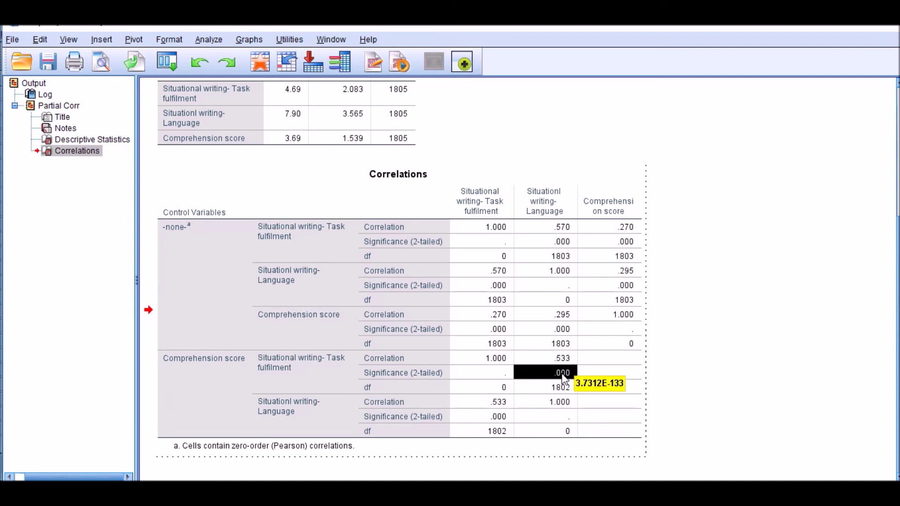
click(563, 359)
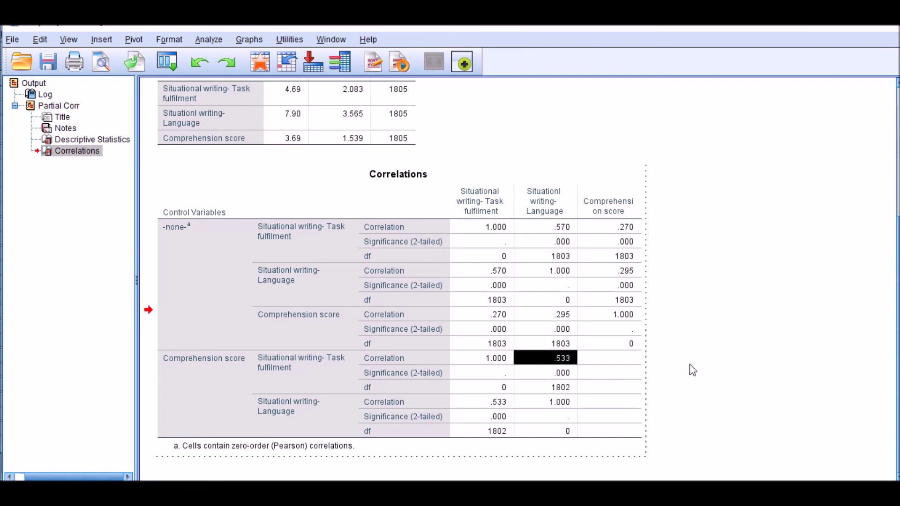
mouse_move(628, 480)
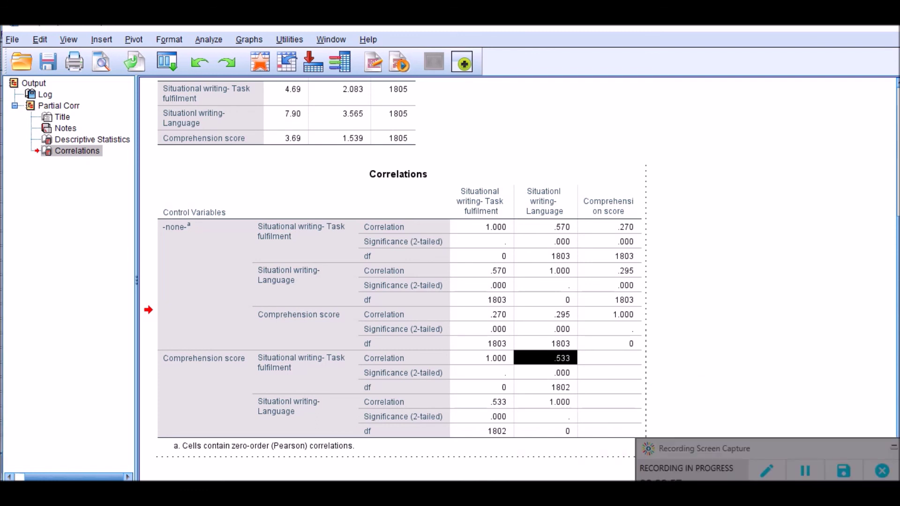